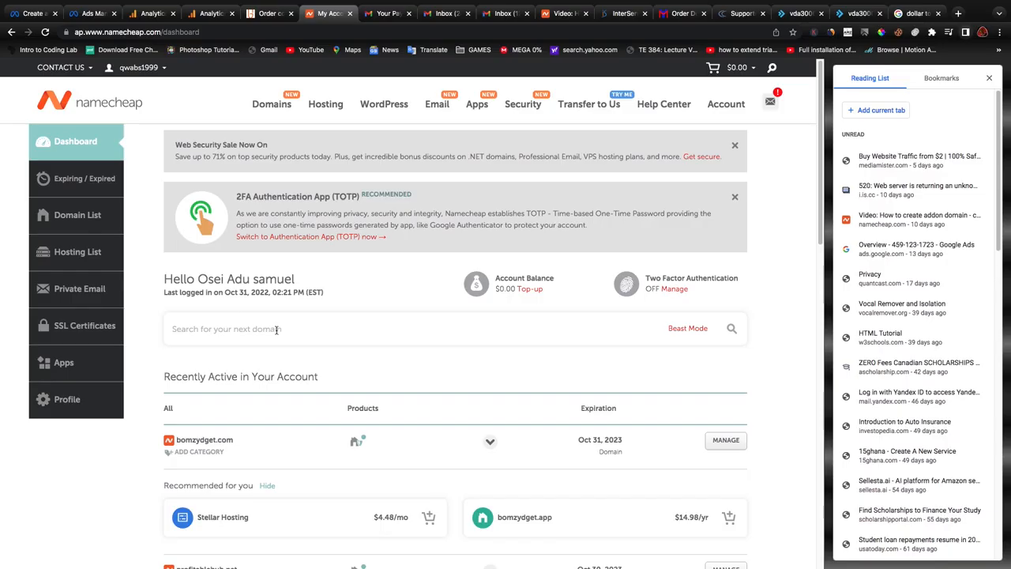
Step: Review the hosting subscriptions and the domain list of the Namecheap account
{"action": "left_click_drag", "start_coordinate": [235, 438], "coordinate": [177, 439]}
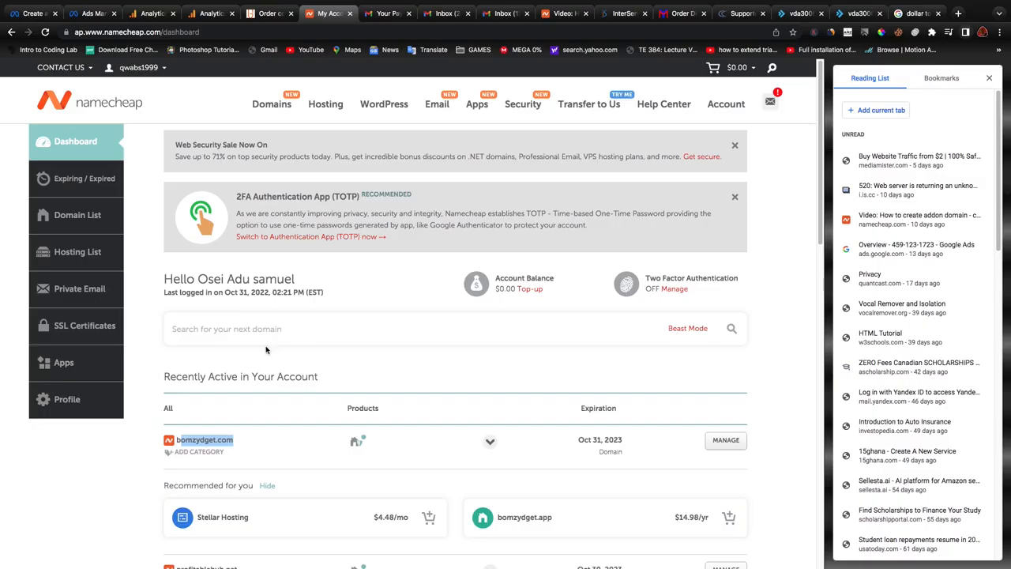
{"action": "left_click", "coordinate": [65, 253]}
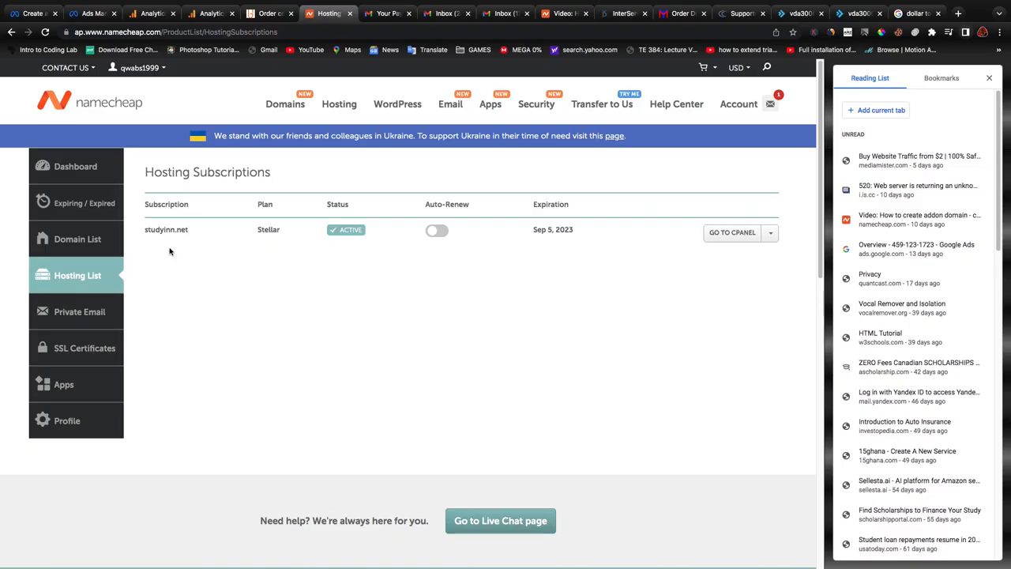
{"action": "left_click", "coordinate": [80, 241]}
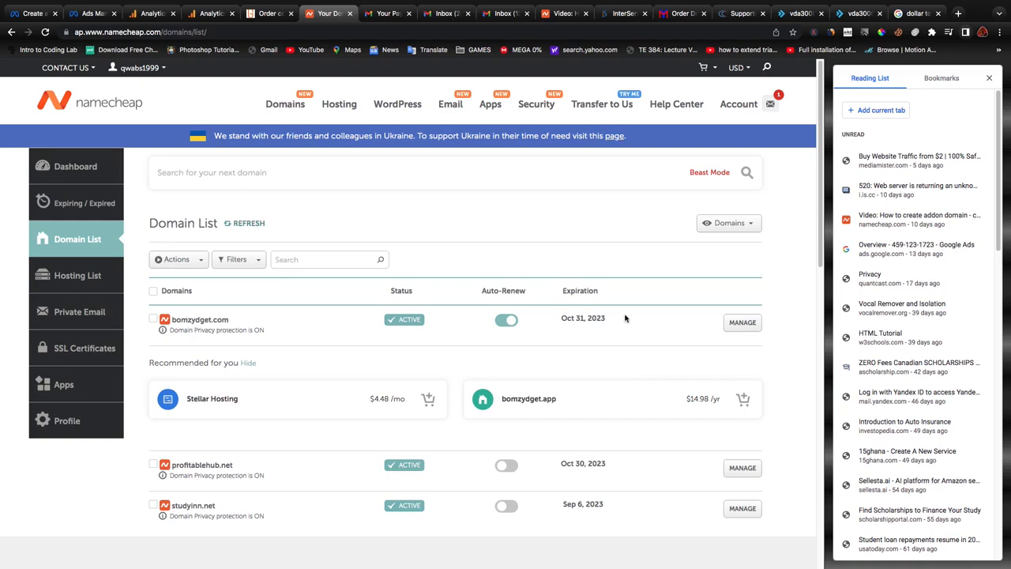
Step: Open cPanel for the studyinn.net hosting subscription and start a new addon domain in Addon Domains
{"action": "left_click", "coordinate": [73, 278]}
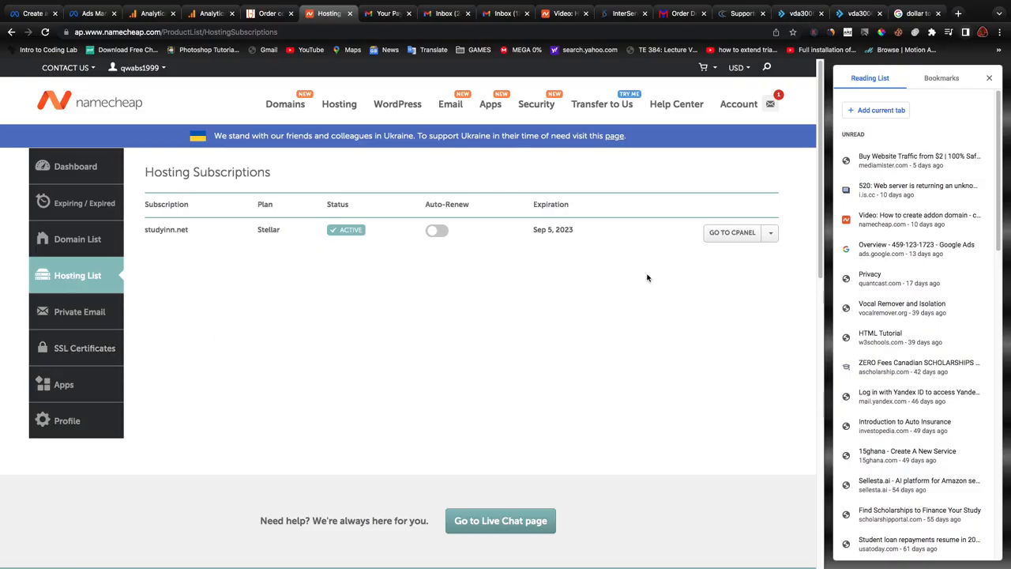
{"action": "left_click", "coordinate": [721, 234]}
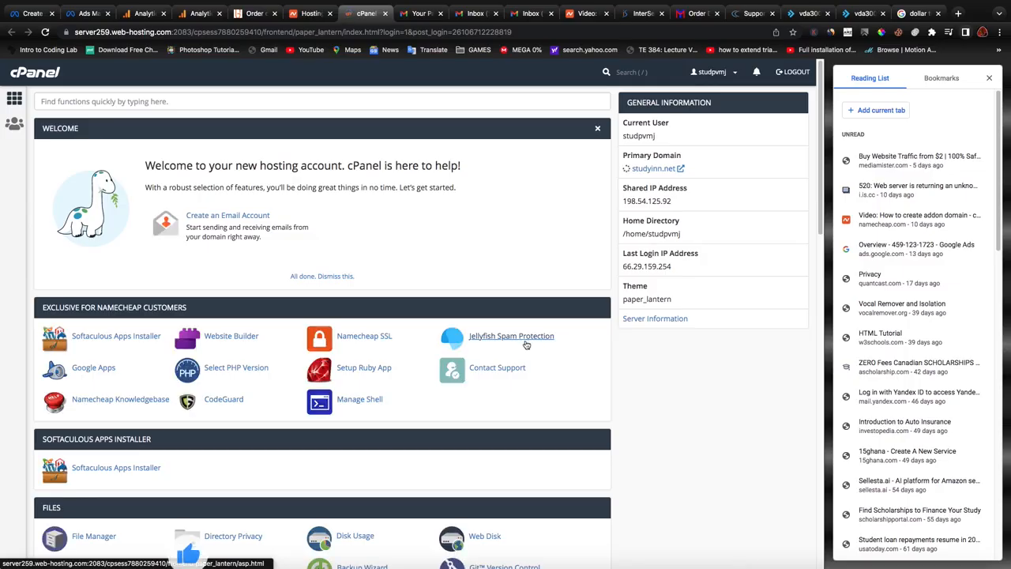
{"action": "scroll", "coordinate": [343, 353], "scroll_direction": "down", "scroll_amount": 3}
{"action": "scroll", "coordinate": [344, 352], "scroll_direction": "down", "scroll_amount": 3}
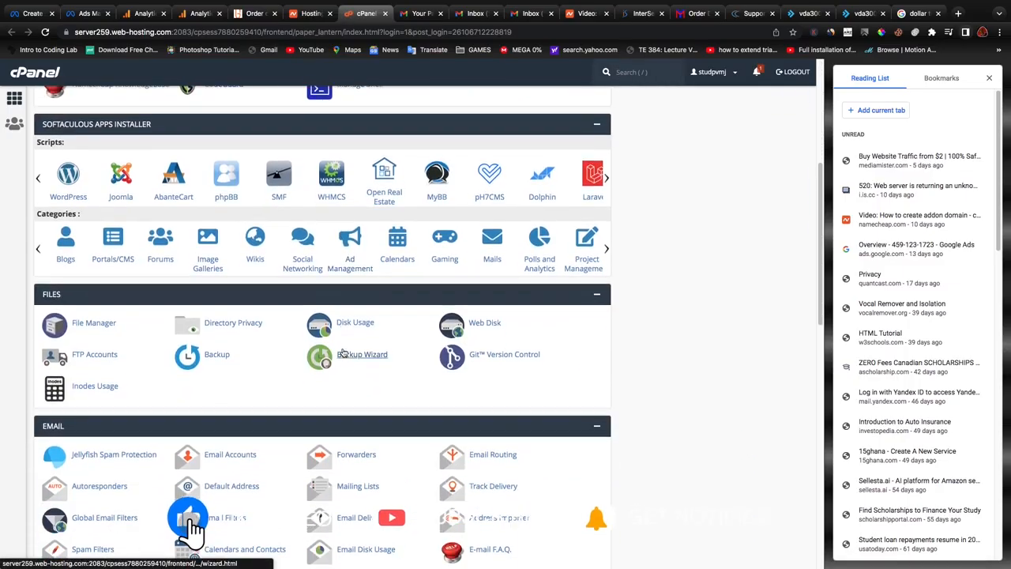
{"action": "scroll", "coordinate": [343, 353], "scroll_direction": "down", "scroll_amount": 4}
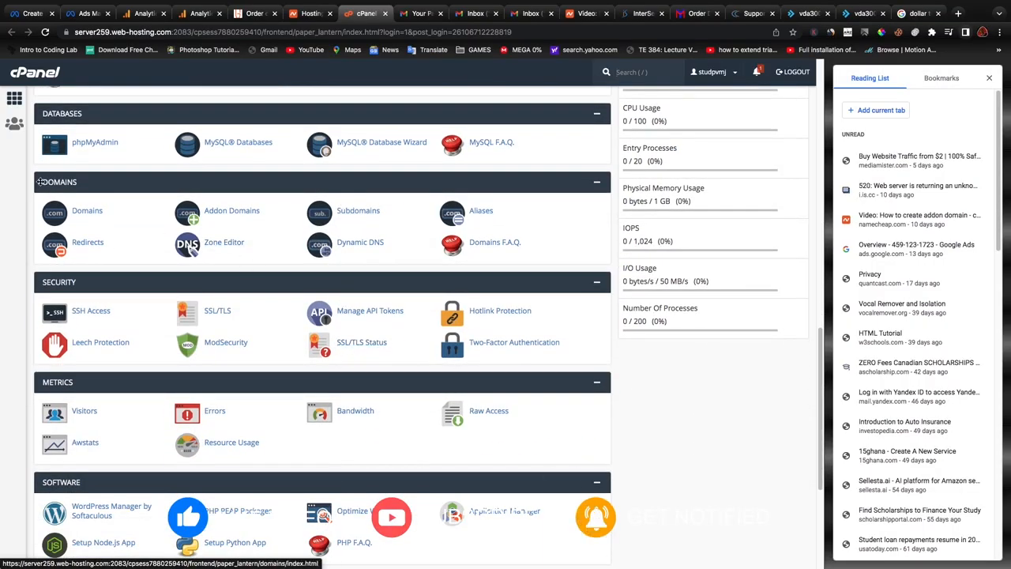
{"action": "left_click", "coordinate": [225, 215]}
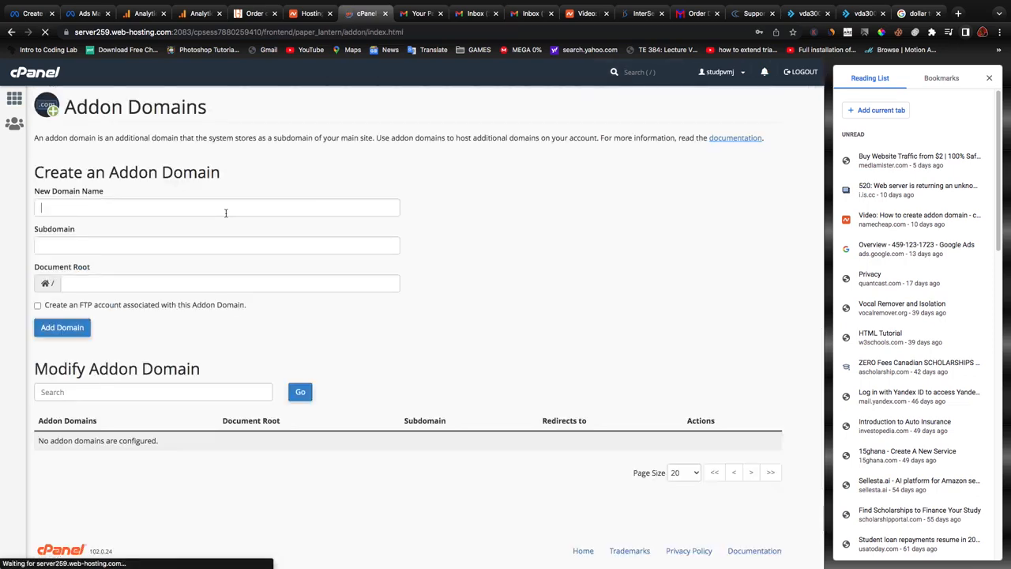
{"action": "left_click", "coordinate": [195, 208]}
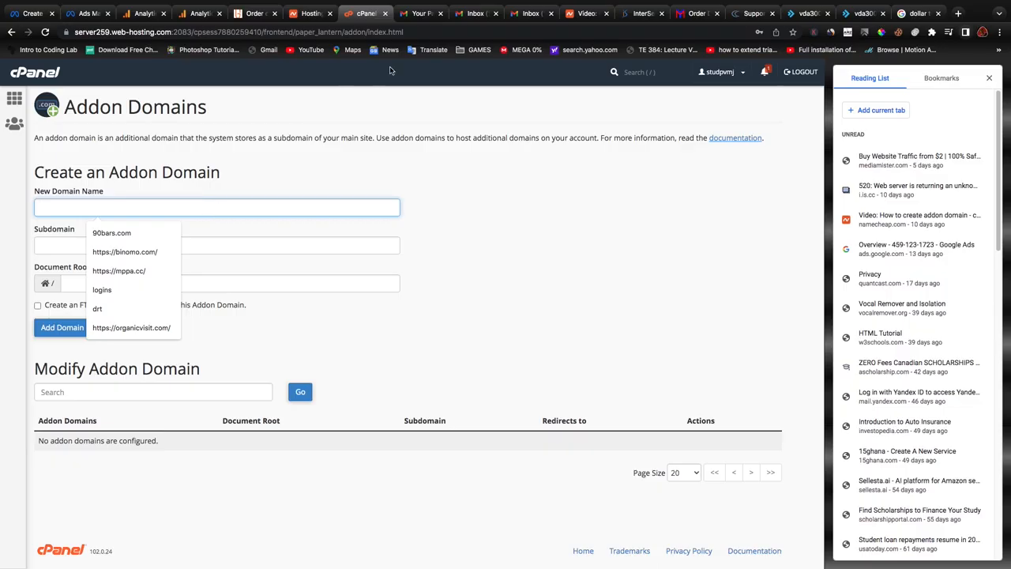
Step: Copy bomzydget.com from the Namecheap domain list and enter it as the new domain name of the addon domain
{"action": "left_click", "coordinate": [311, 13]}
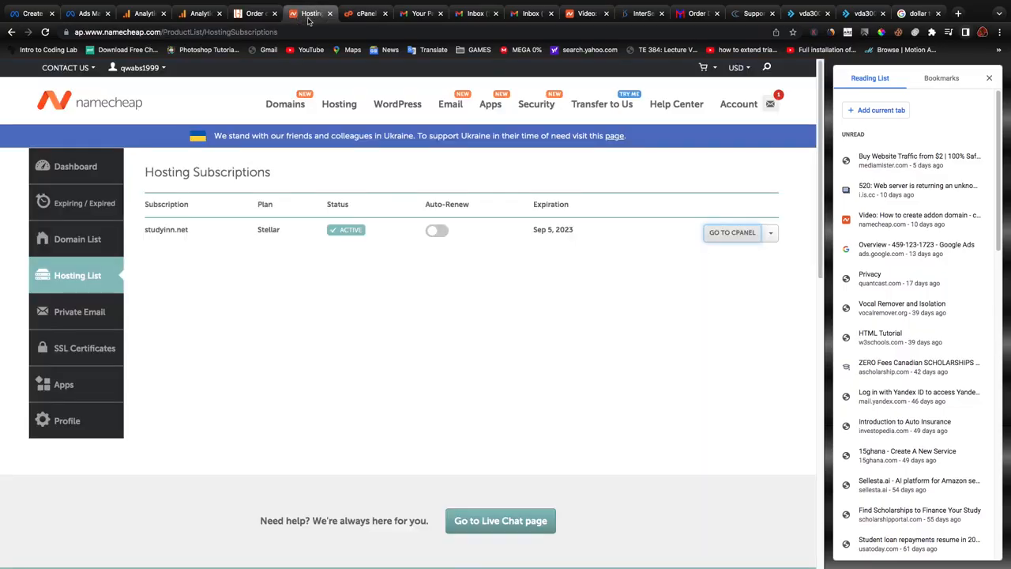
{"action": "left_click", "coordinate": [58, 246]}
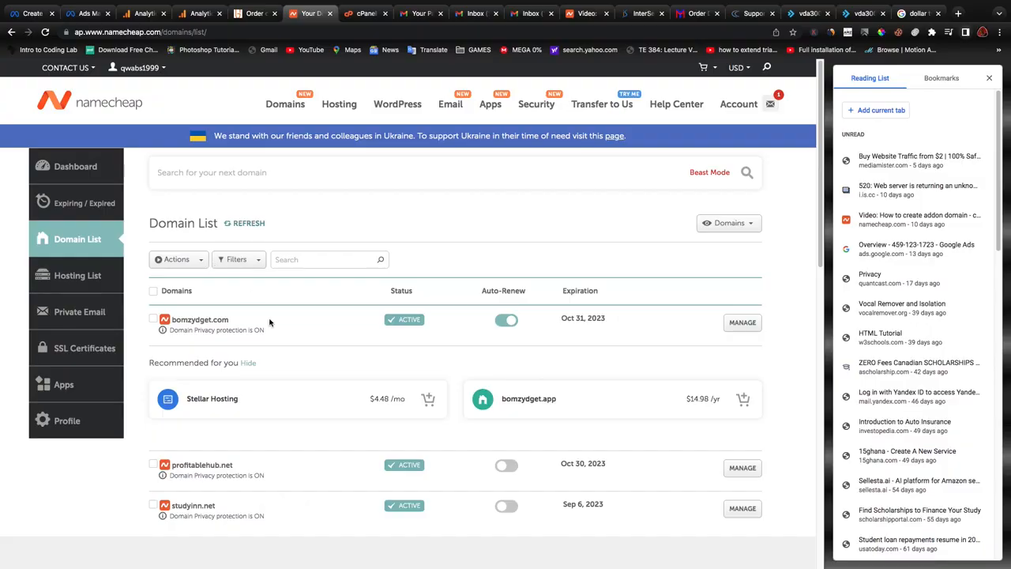
{"action": "left_click_drag", "start_coordinate": [235, 320], "coordinate": [174, 324]}
{"action": "key", "text": "ctrl+c"}
{"action": "left_click", "coordinate": [366, 14]}
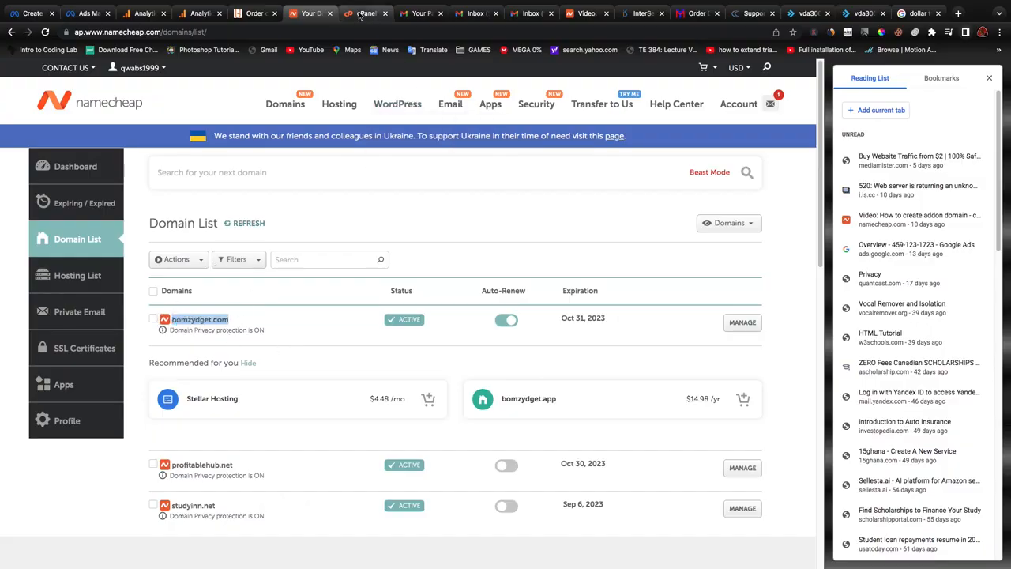
{"action": "left_click", "coordinate": [101, 203]}
{"action": "key", "text": "ctrl+v"}
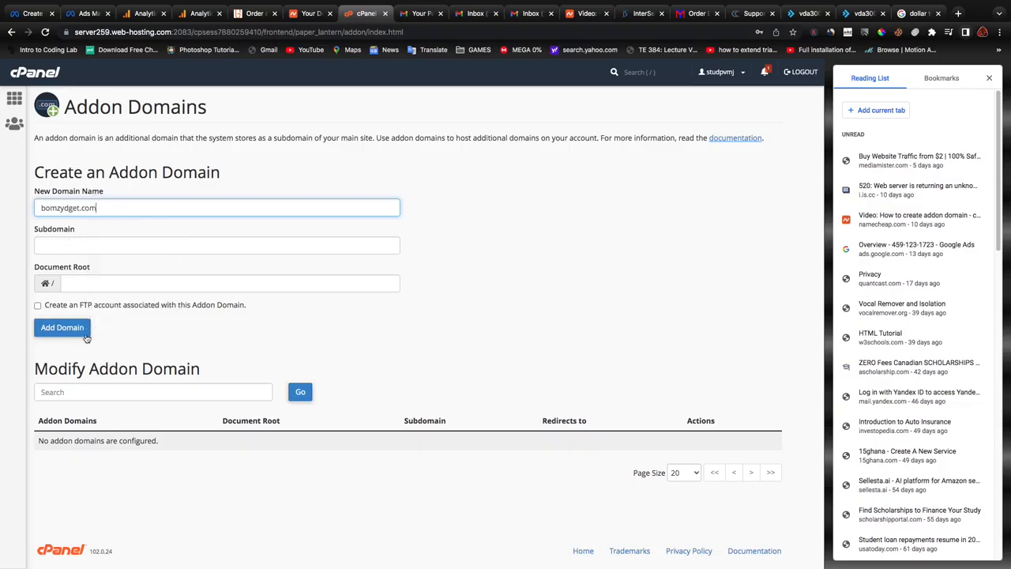
Step: Add bomzydget.com as an addon domain without an associated FTP account
{"action": "left_click", "coordinate": [59, 328]}
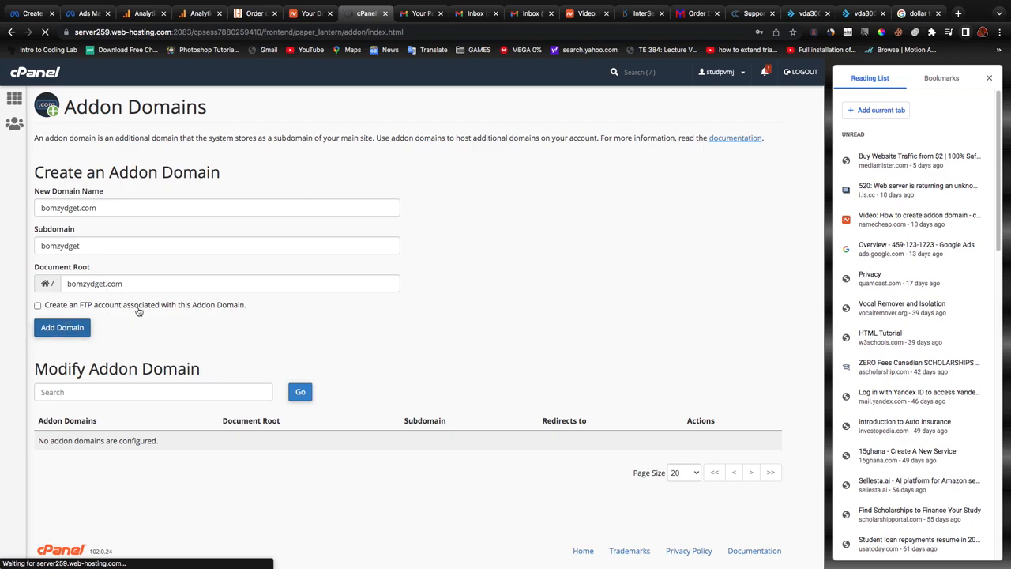
{"action": "left_click", "coordinate": [37, 305]}
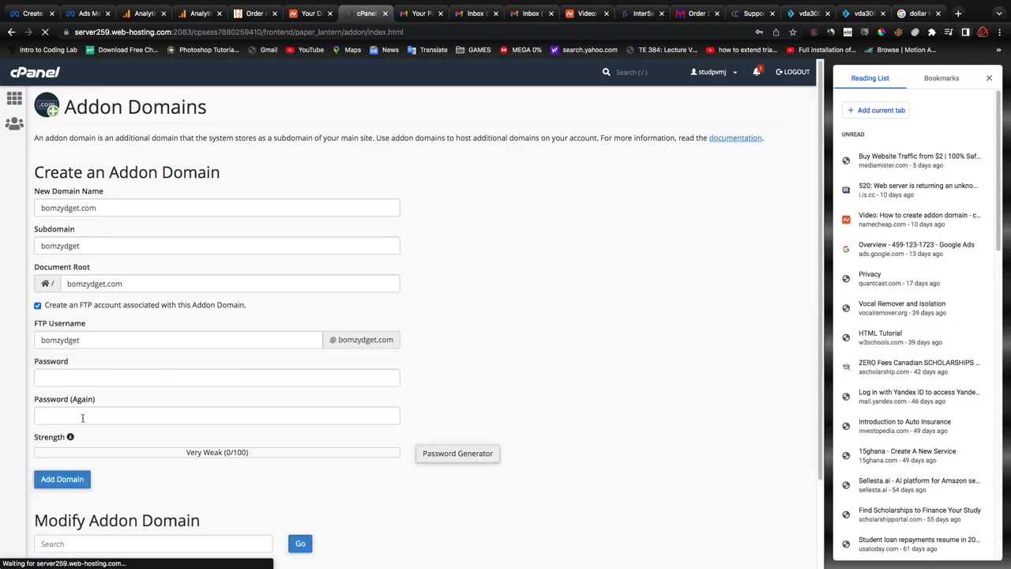
{"action": "left_click", "coordinate": [38, 306]}
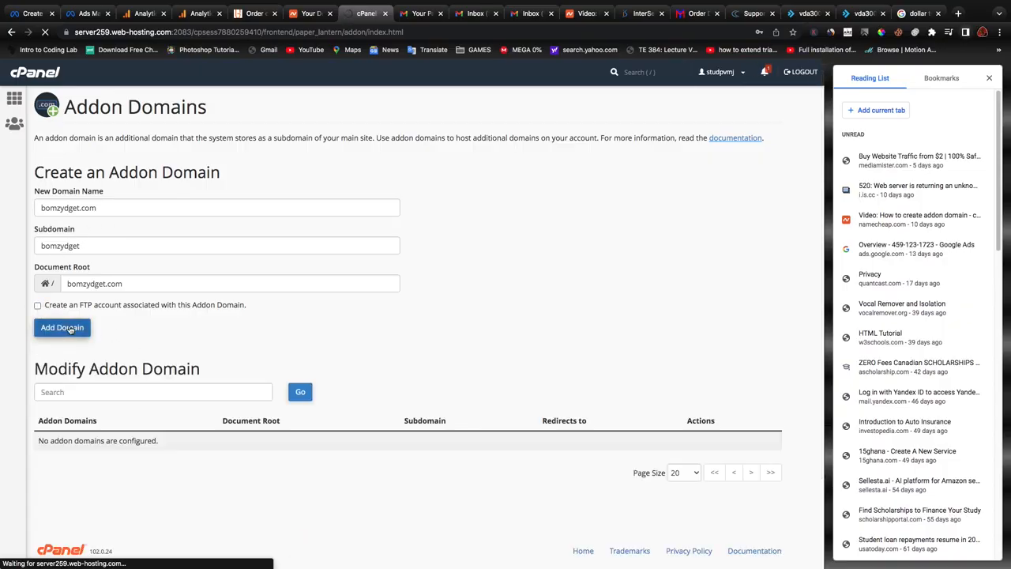
{"action": "left_click", "coordinate": [61, 328]}
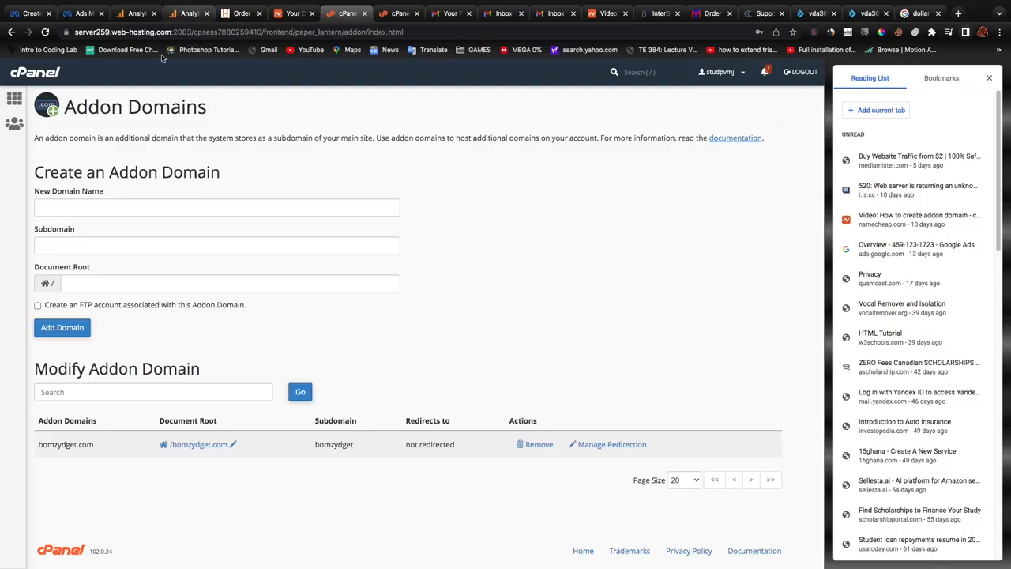
Step: Return to the cPanel home, list the account's domains and view the management page of bomzydget.com
{"action": "left_click", "coordinate": [14, 99]}
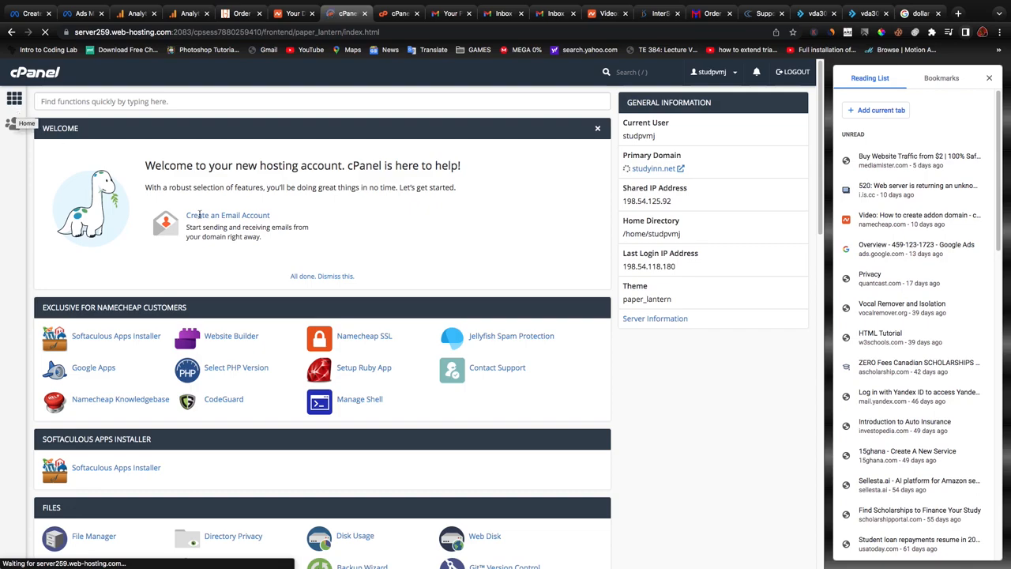
{"action": "scroll", "coordinate": [177, 300], "scroll_direction": "down", "scroll_amount": 5}
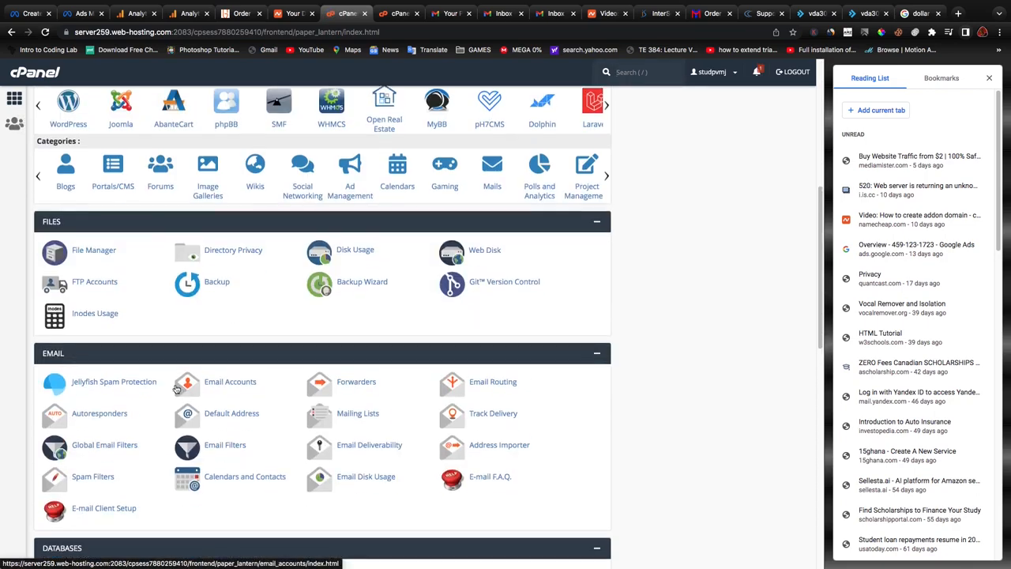
{"action": "scroll", "coordinate": [159, 383], "scroll_direction": "down", "scroll_amount": 3}
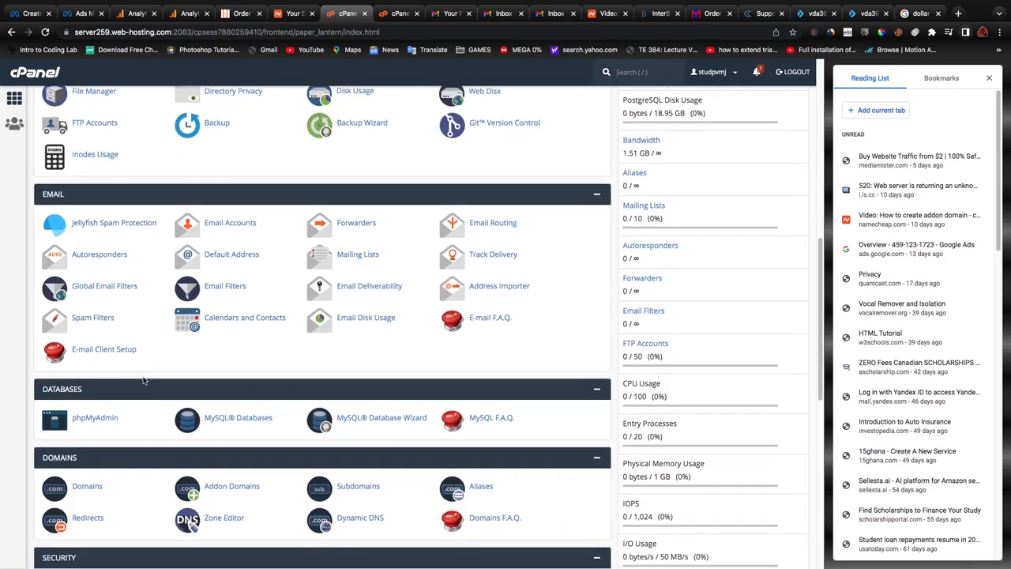
{"action": "scroll", "coordinate": [143, 380], "scroll_direction": "down", "scroll_amount": 3}
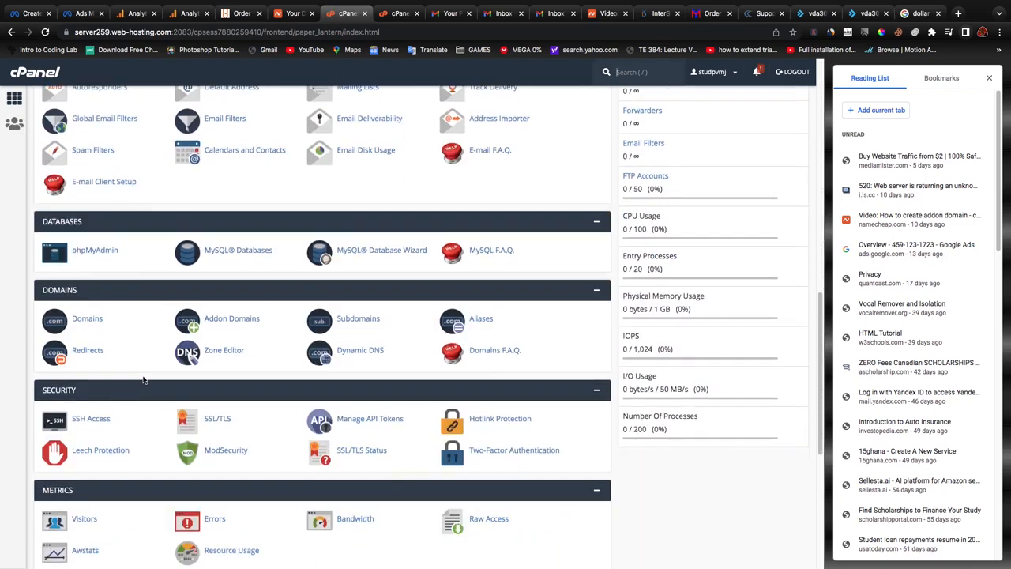
{"action": "left_click", "coordinate": [84, 322]}
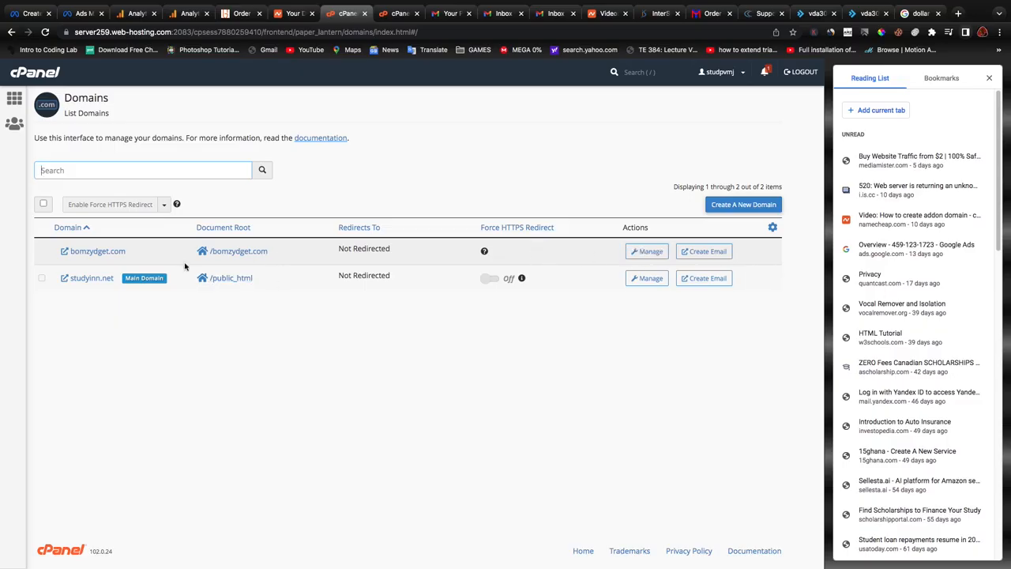
{"action": "left_click", "coordinate": [644, 253]}
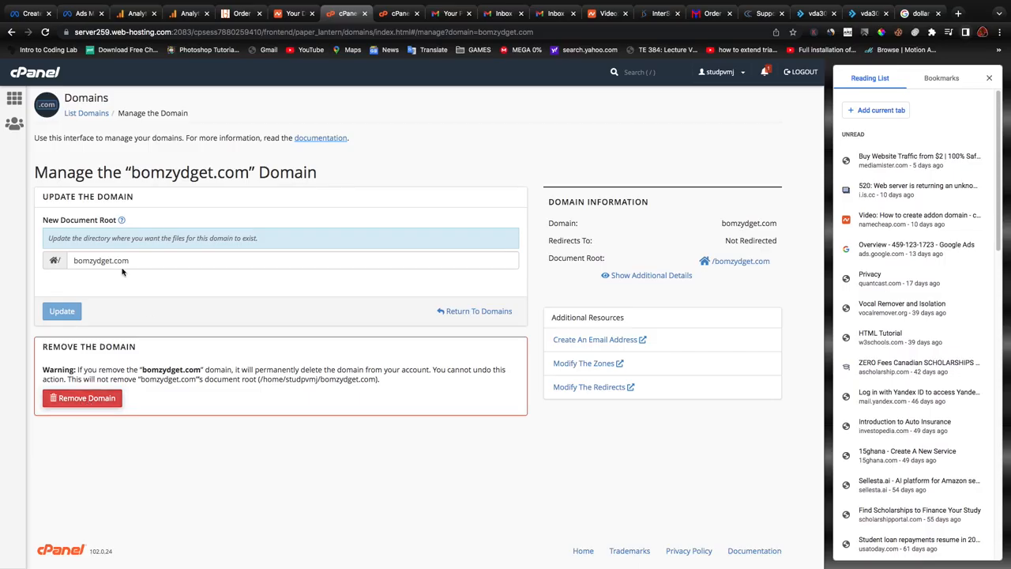
Step: Return to the cPanel home and open File Manager
{"action": "left_click", "coordinate": [14, 102]}
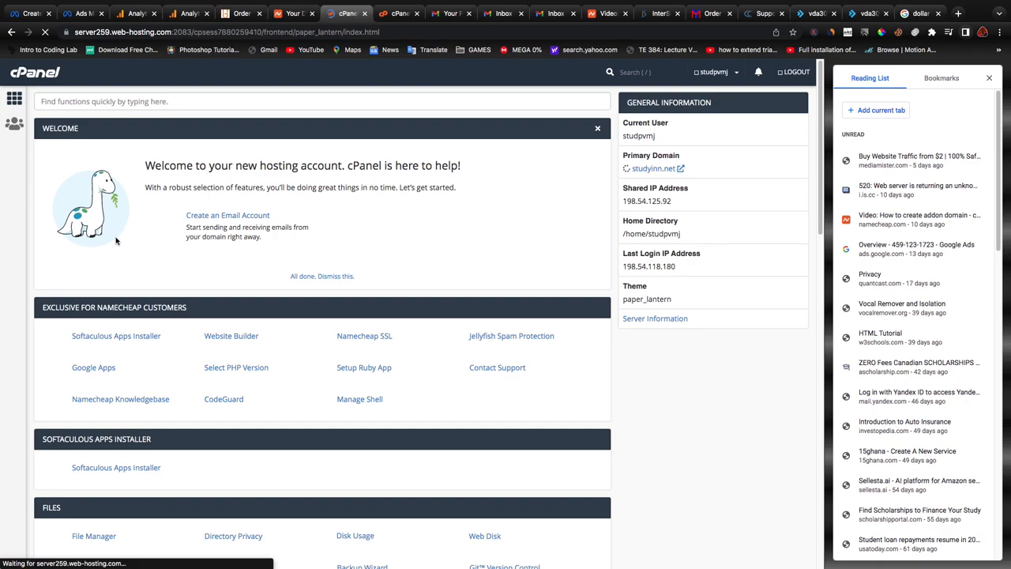
{"action": "scroll", "coordinate": [96, 377], "scroll_direction": "down", "scroll_amount": 2}
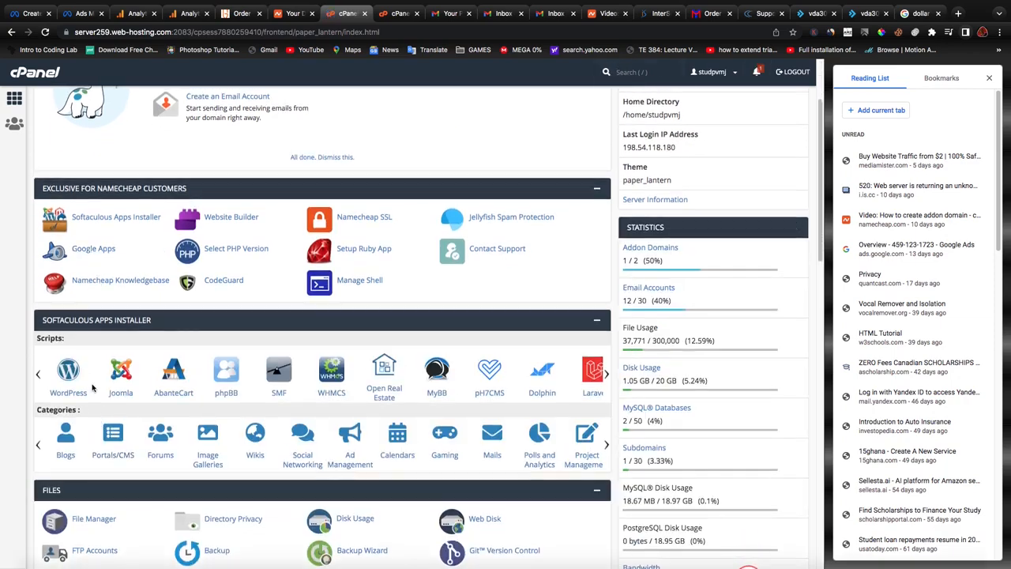
{"action": "scroll", "coordinate": [92, 384], "scroll_direction": "down", "scroll_amount": 10}
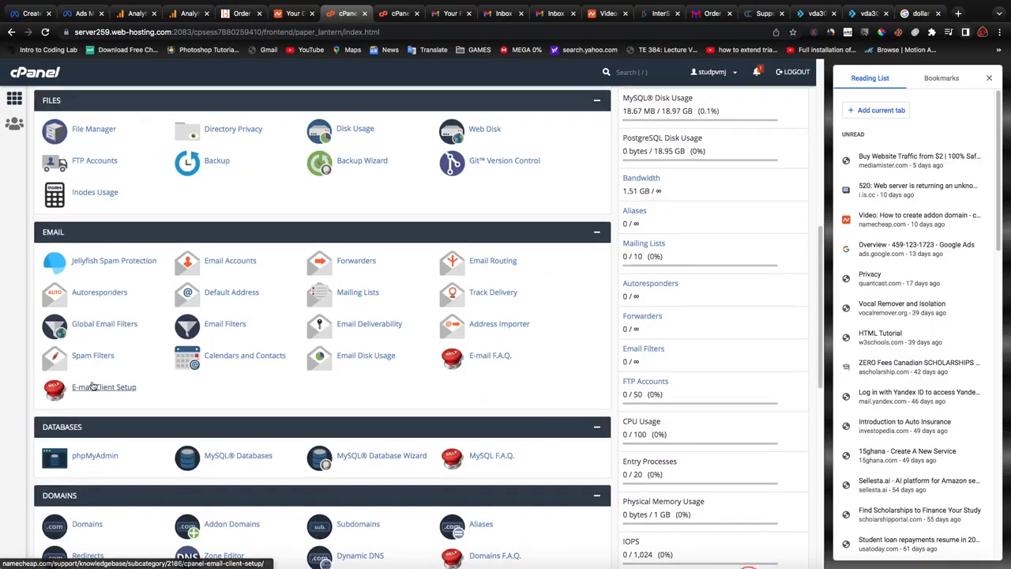
{"action": "scroll", "coordinate": [92, 385], "scroll_direction": "down", "scroll_amount": 5}
{"action": "scroll", "coordinate": [92, 385], "scroll_direction": "up", "scroll_amount": 15}
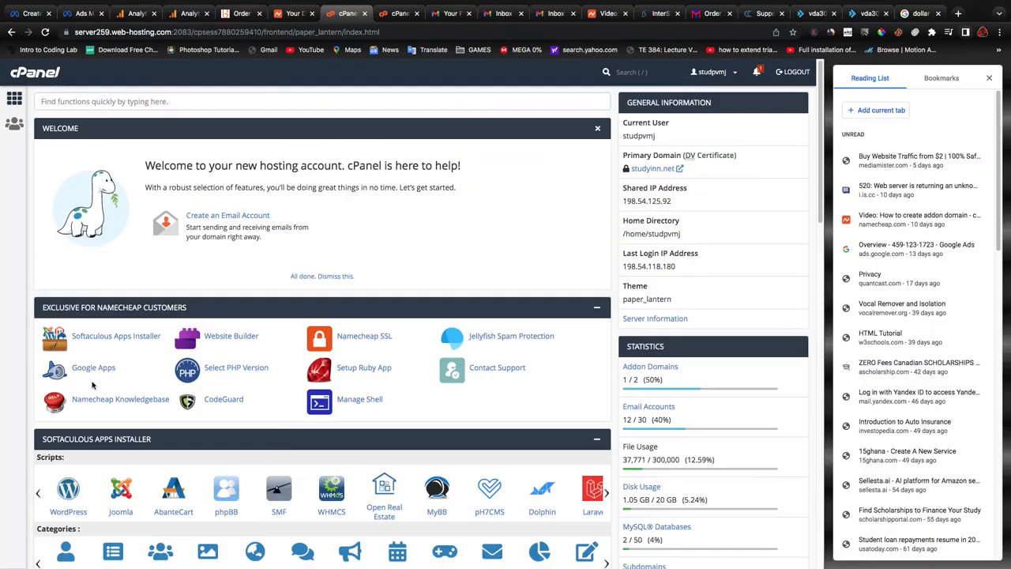
{"action": "scroll", "coordinate": [91, 384], "scroll_direction": "down", "scroll_amount": 5}
{"action": "scroll", "coordinate": [92, 384], "scroll_direction": "down", "scroll_amount": 2}
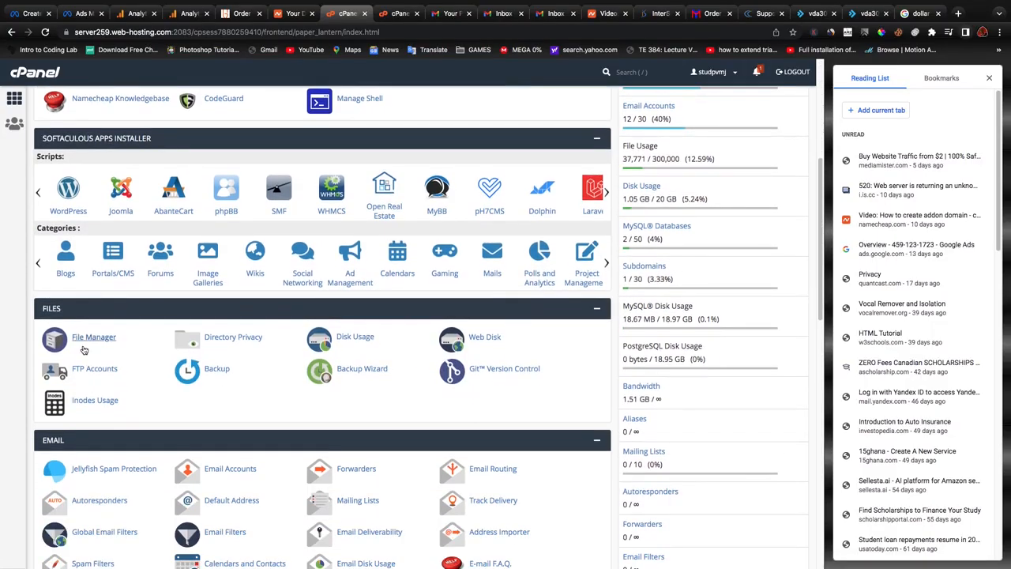
{"action": "left_click", "coordinate": [87, 341]}
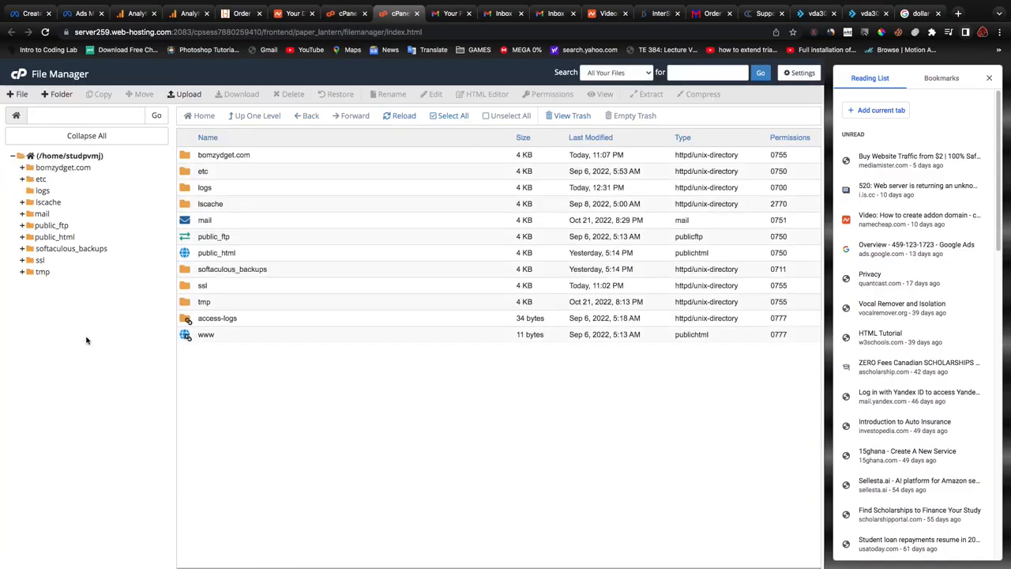
Step: Examine the contents of the bomzydget.com and public_html folders, then collapse the home directory tree
{"action": "left_click", "coordinate": [70, 169]}
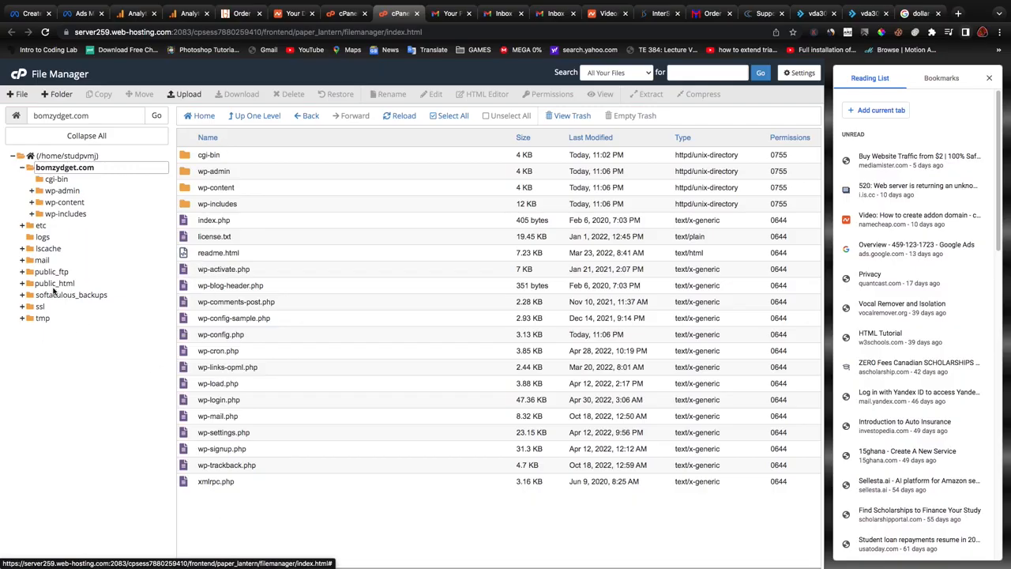
{"action": "left_click", "coordinate": [56, 282]}
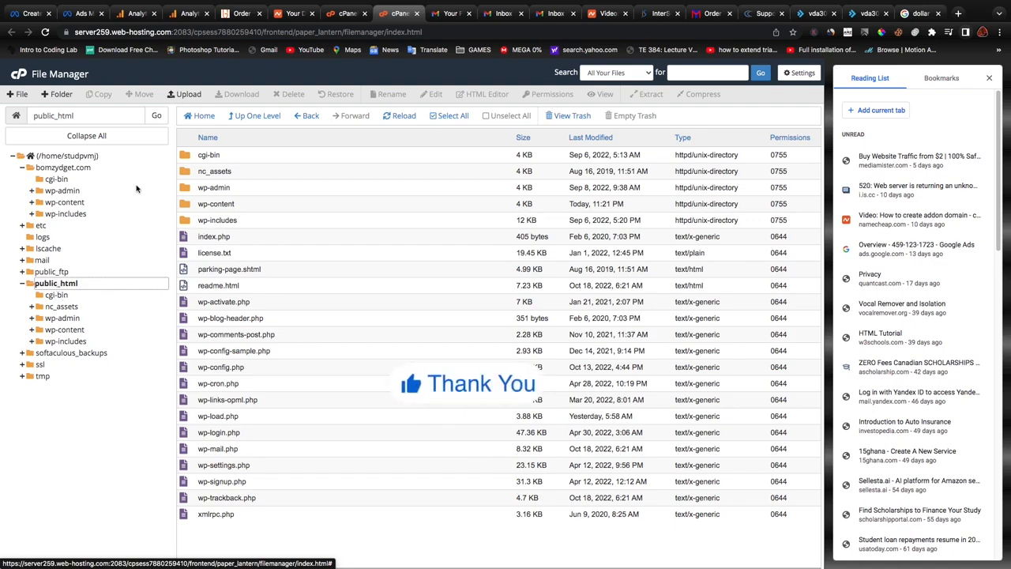
{"action": "left_click", "coordinate": [13, 156]}
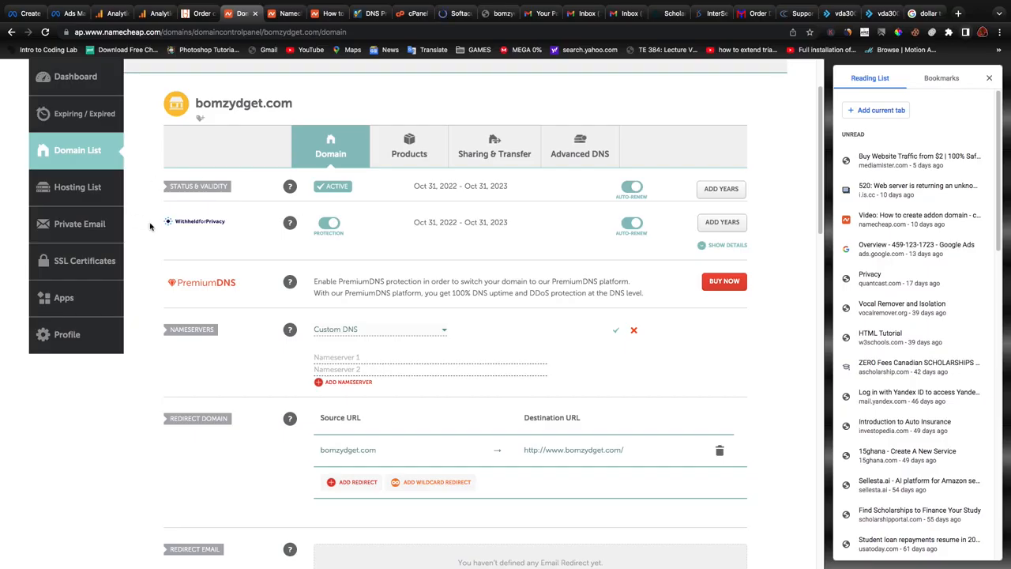
Step: Open the management page of bomzydget.com from the Namecheap domain list and set its nameservers to Custom DNS
{"action": "left_click", "coordinate": [69, 153]}
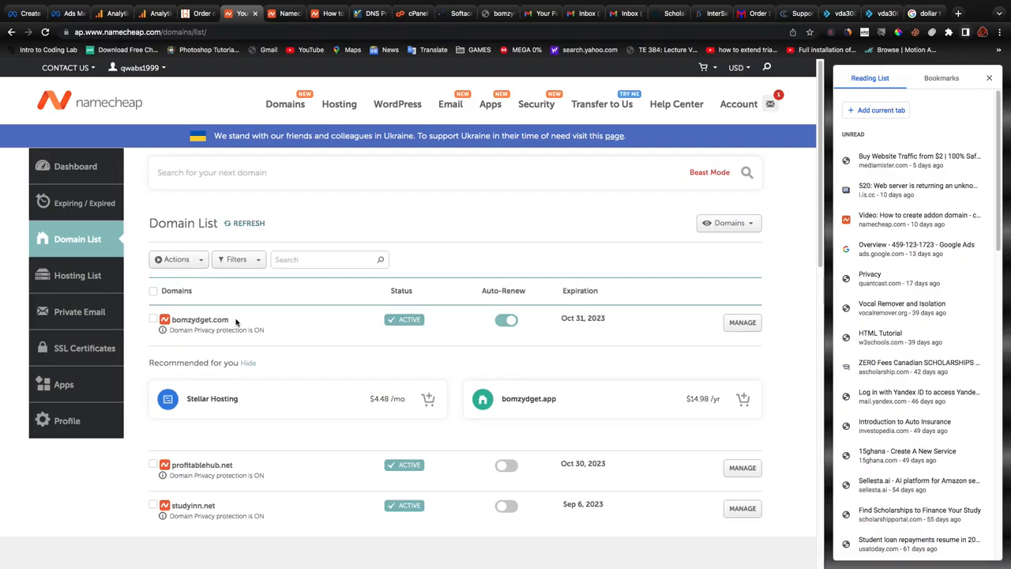
{"action": "left_click", "coordinate": [747, 329]}
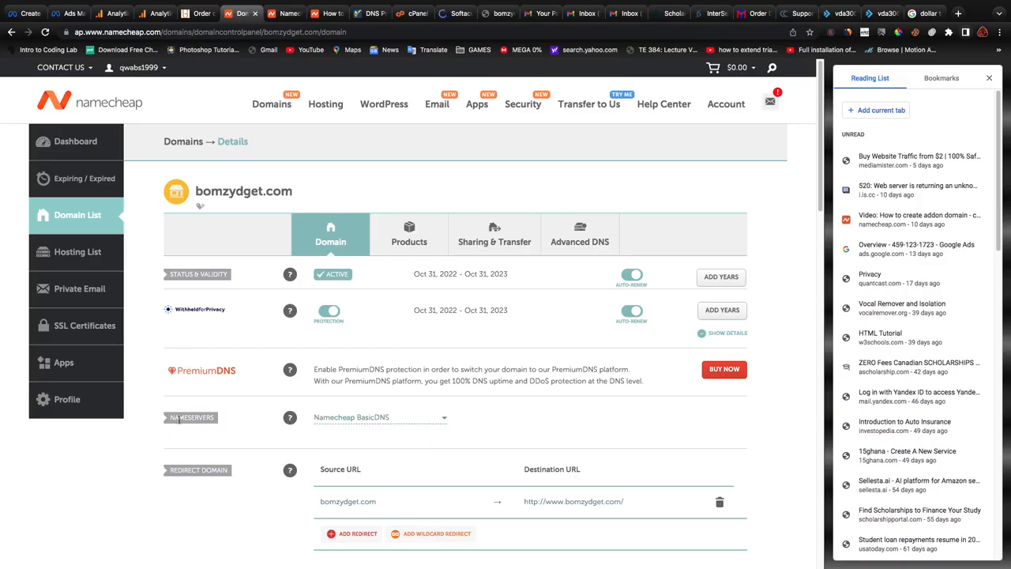
{"action": "left_click", "coordinate": [365, 420]}
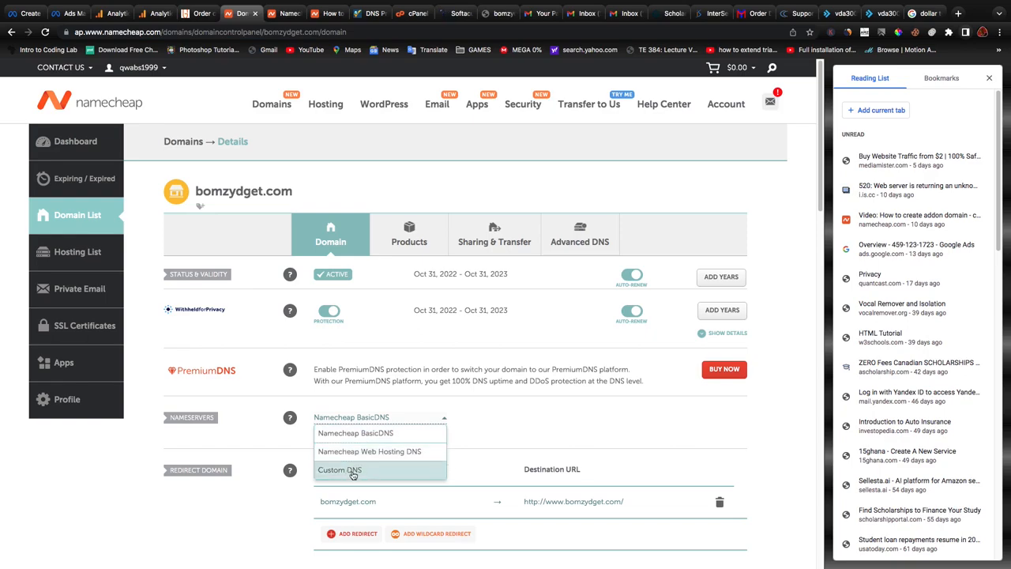
{"action": "left_click", "coordinate": [354, 472]}
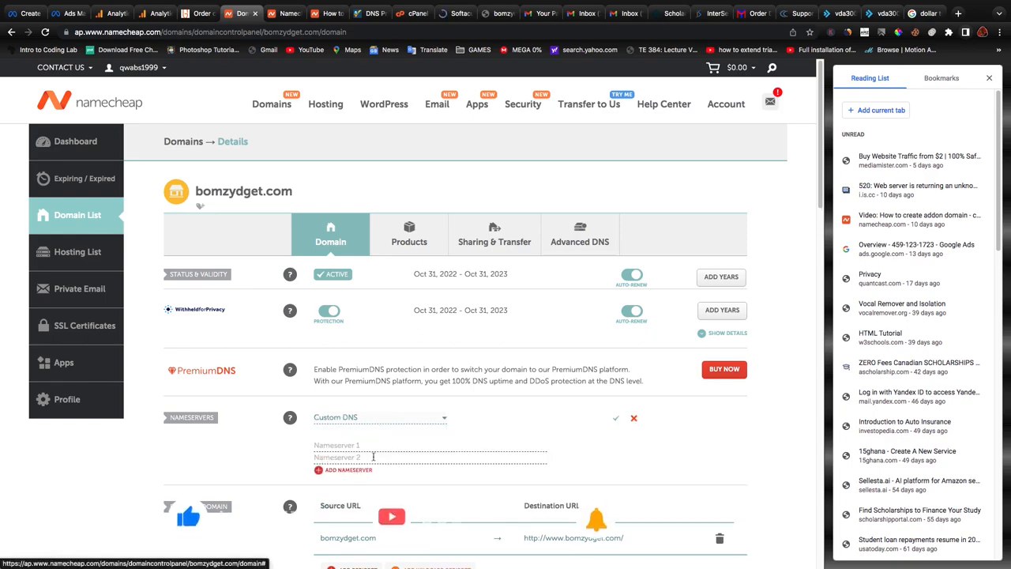
Step: Enter dns1.namecheaphosting.com and dns2.namecheaphosting.com together as Nameserver 1, removing the word "and" with its spaces from between them
{"action": "left_click", "coordinate": [360, 445]}
{"action": "type", "text": "dns1.namecheaphosting.com and dns2.namecheaphosting.com"}
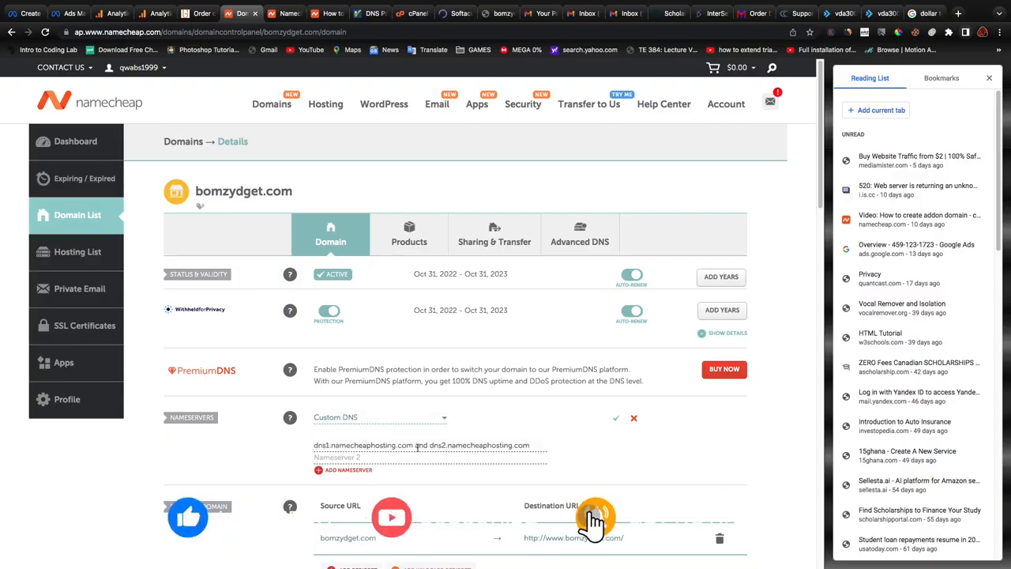
{"action": "left_click", "coordinate": [427, 445]}
{"action": "key", "text": "BackSpace"}
{"action": "key", "text": "BackSpace"}
{"action": "key", "text": "BackSpace"}
{"action": "key", "text": "BackSpace"}
{"action": "key", "text": "BackSpace"}
Step: Move dns2.namecheaphosting.com out of Nameserver 1 into Nameserver 2 and save the custom nameservers
{"action": "left_click_drag", "start_coordinate": [525, 445], "coordinate": [426, 445]}
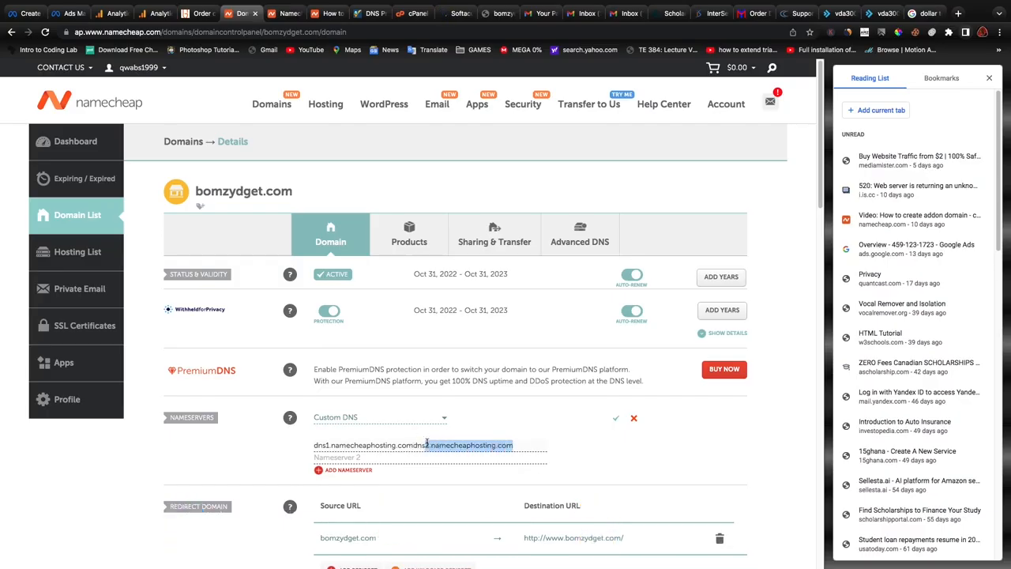
{"action": "left_click_drag", "start_coordinate": [524, 445], "coordinate": [414, 445]}
{"action": "key", "text": "super+c"}
{"action": "key", "text": "BackSpace"}
{"action": "left_click", "coordinate": [391, 458]}
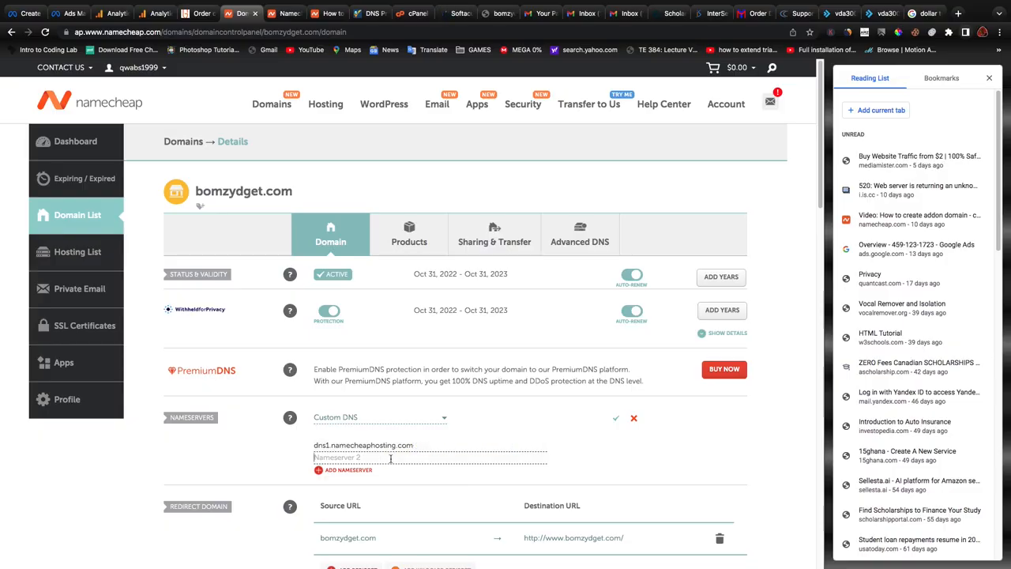
{"action": "key", "text": "super+v"}
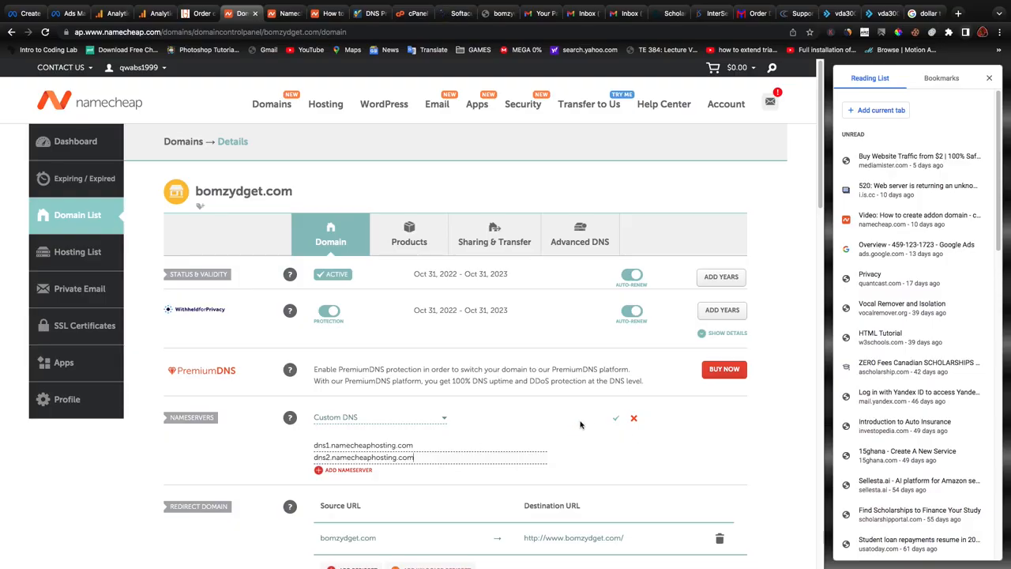
{"action": "scroll", "coordinate": [461, 424], "scroll_direction": "down", "scroll_amount": 1}
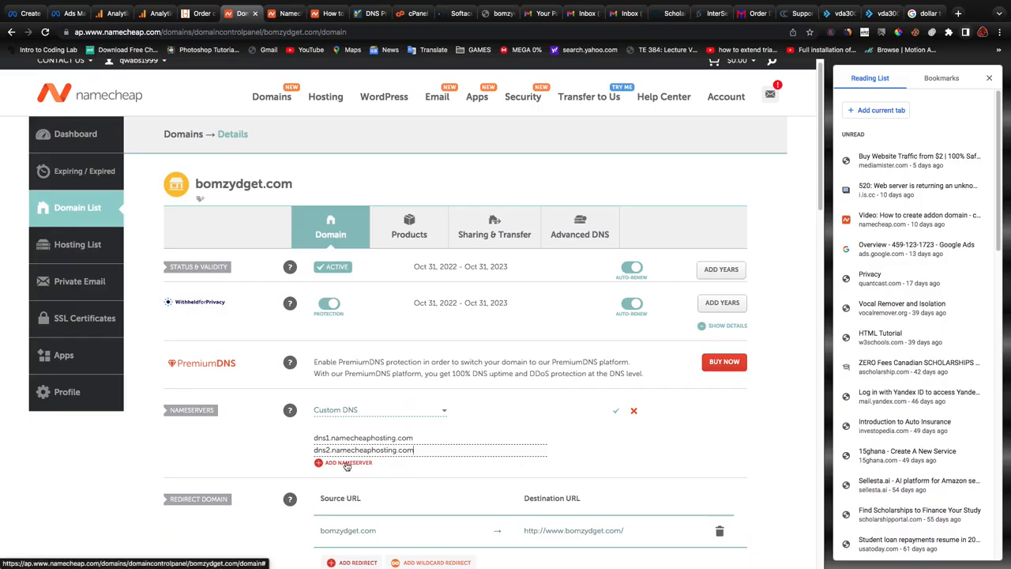
{"action": "left_click", "coordinate": [621, 407]}
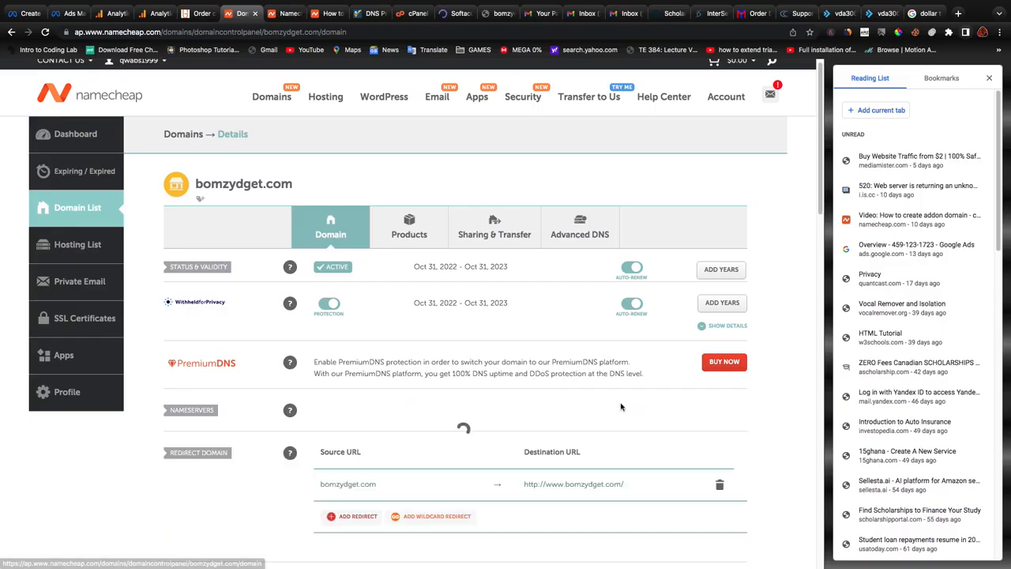